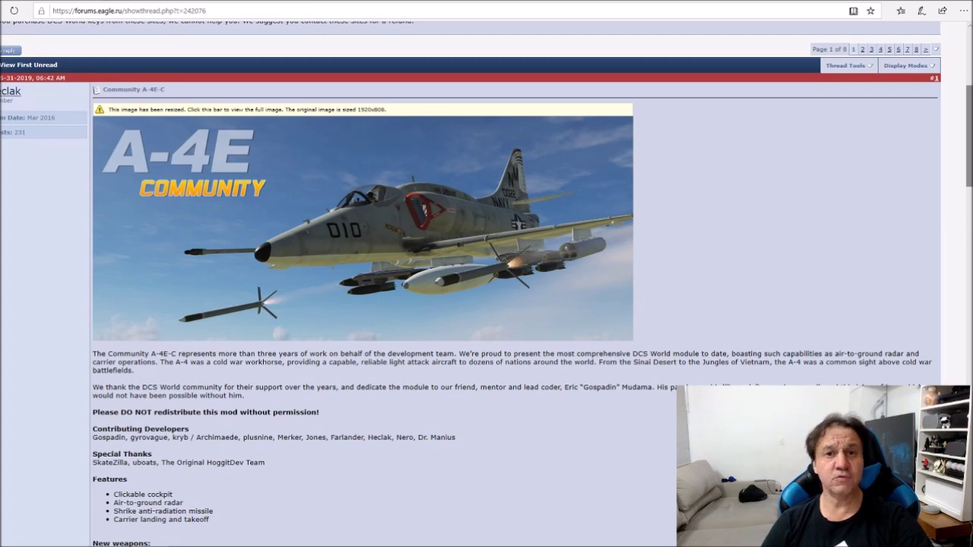
Step: Open the GitHub page with full installation instructions and download links from the Community A-4E-C forum post
scroll(529, 330, down, 4)
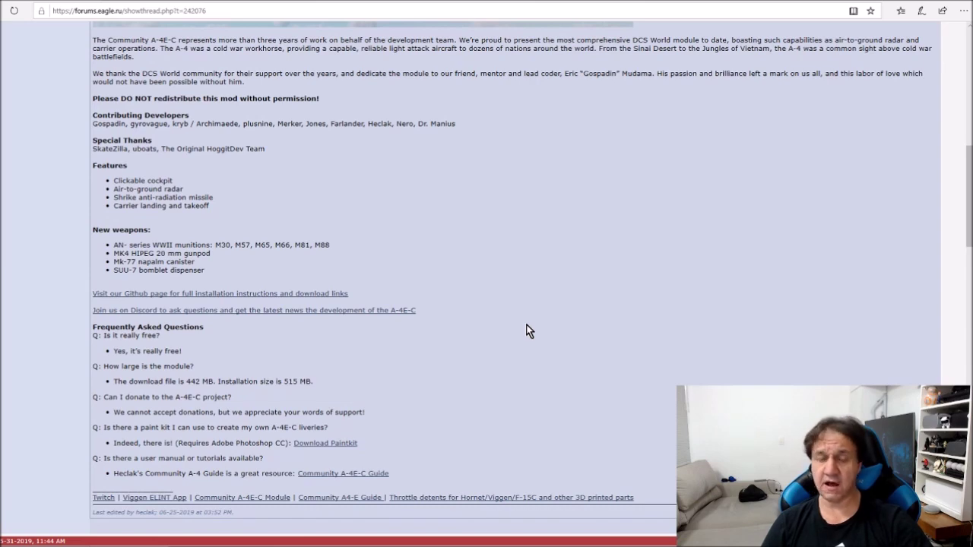
scroll(530, 331, up, 1)
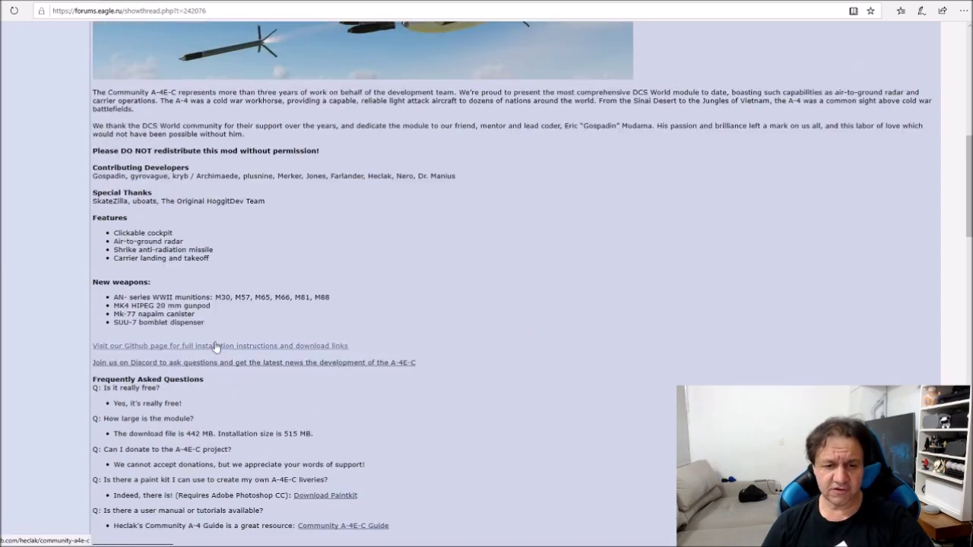
click(216, 346)
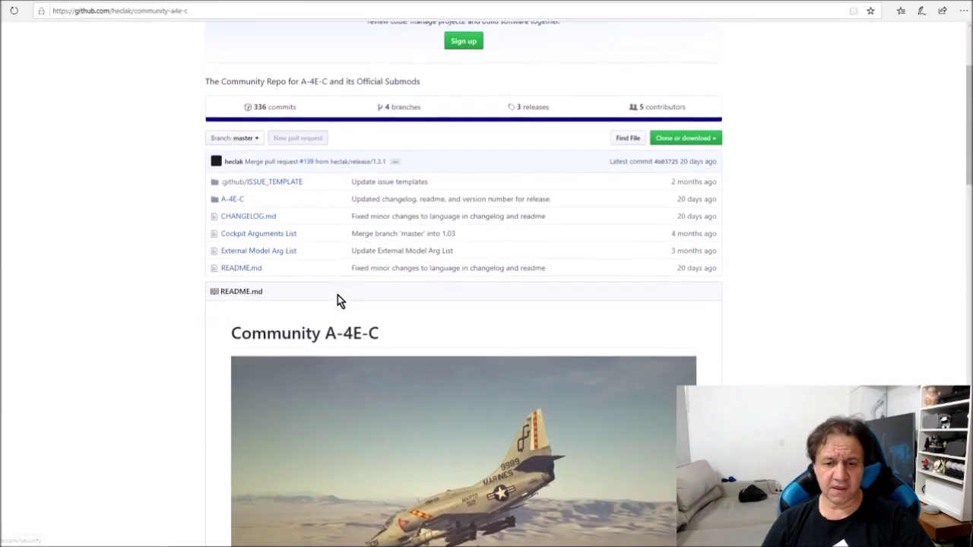
Step: Open the releases page from the README's Installation section and request the download of Community.A-4E-C-v1.3.1.zip
scroll(337, 298, down, 2)
scroll(343, 299, down, 2)
scroll(343, 299, down, 7)
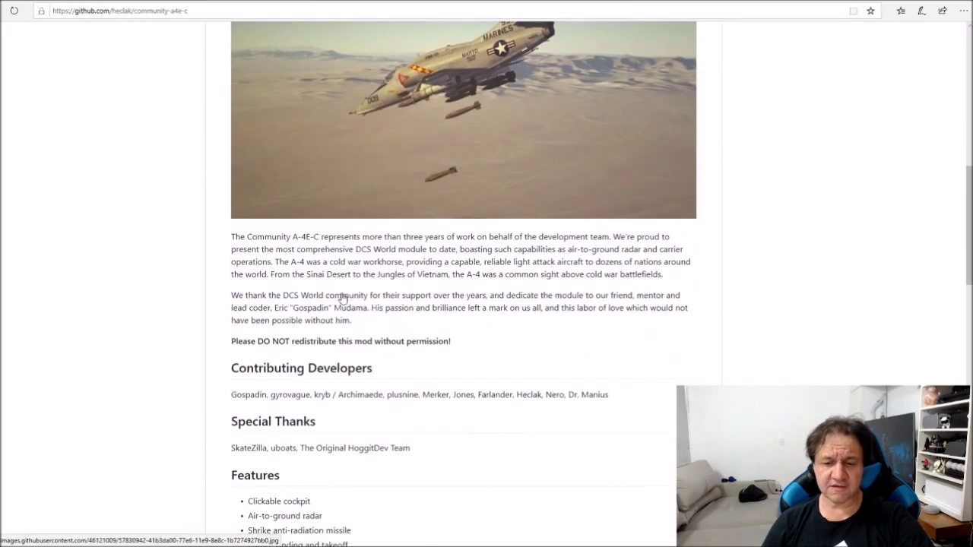
scroll(343, 299, down, 4)
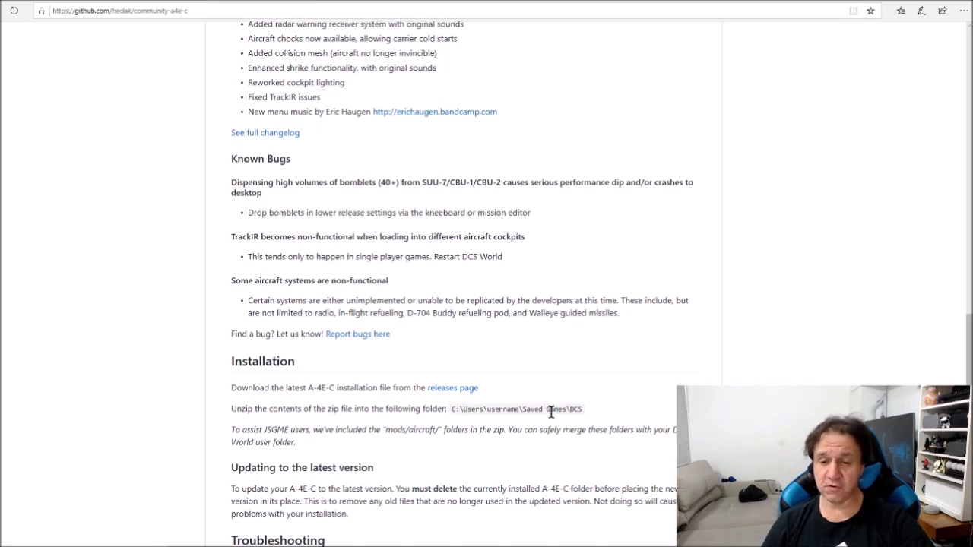
click(464, 389)
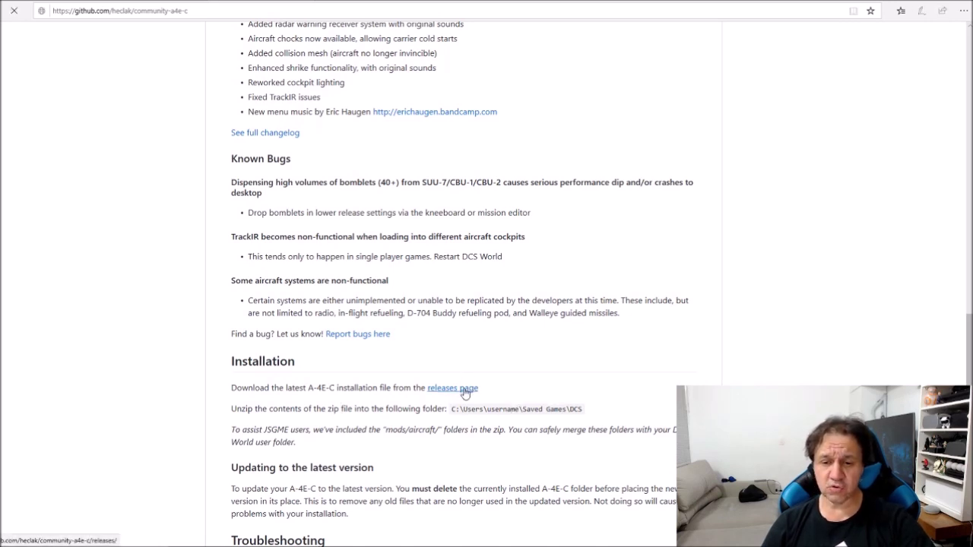
scroll(371, 346, down, 15)
click(371, 351)
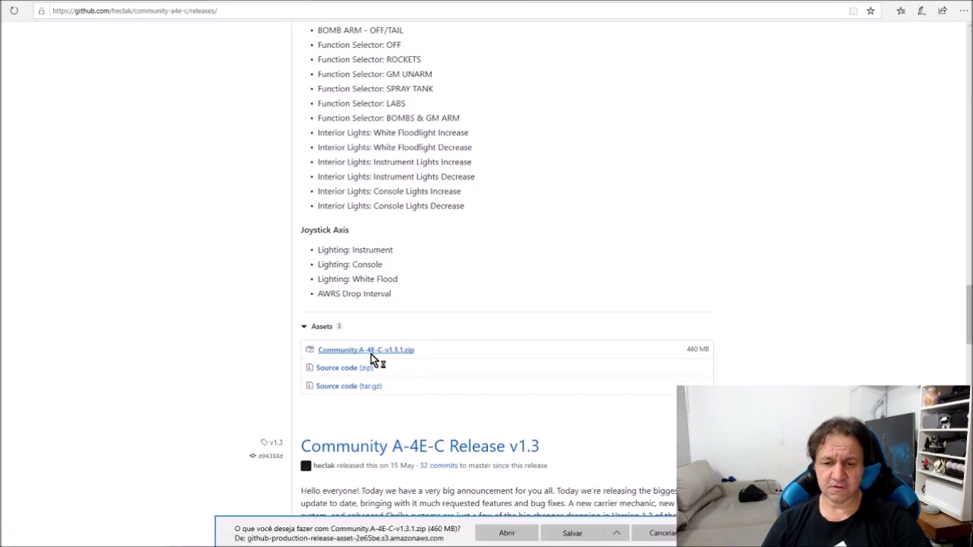
Step: Switch to File Explorer, open Community.A-4E-C-v1.3.1.zip from Downloads\DCS, and select the Mods folder inside community-a4e-c-v1.3.1
mouse_move(418, 538)
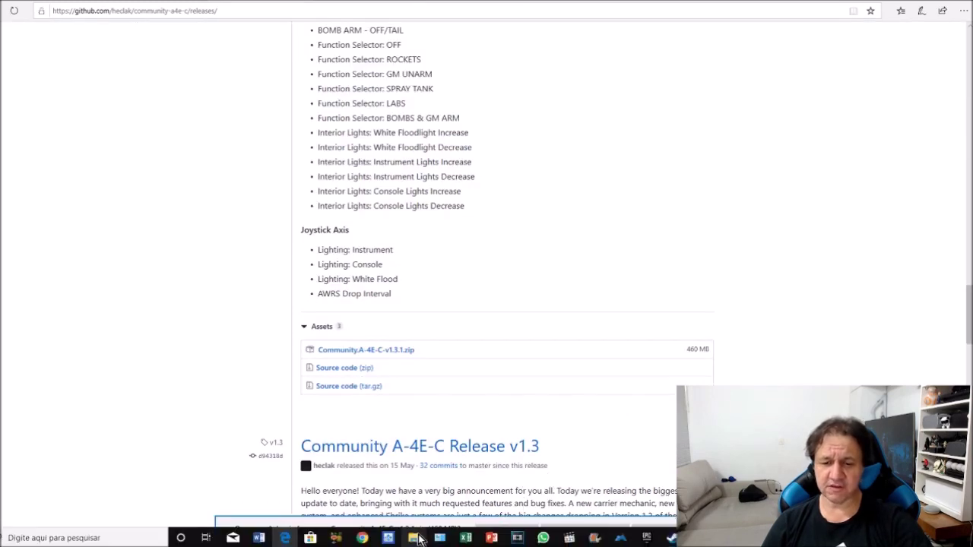
click(337, 495)
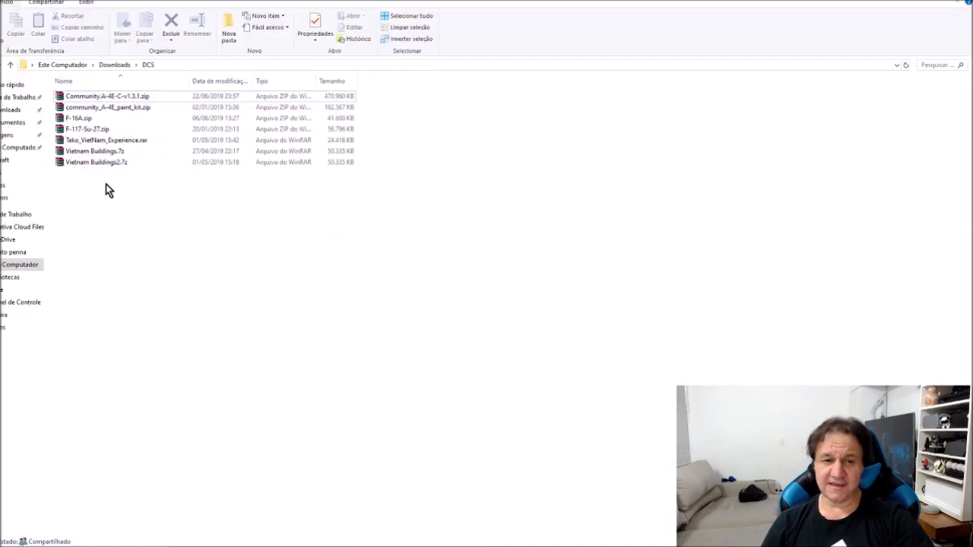
double_click(139, 101)
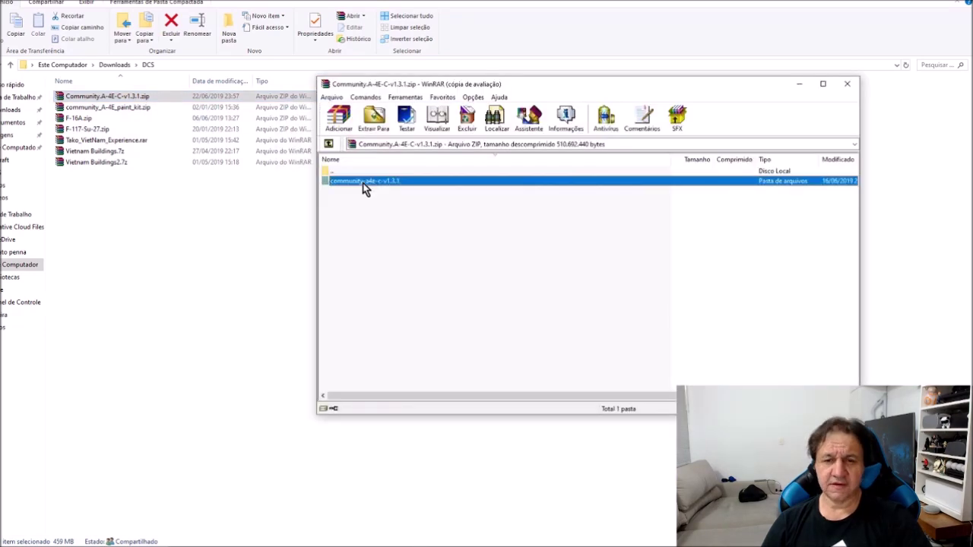
double_click(363, 182)
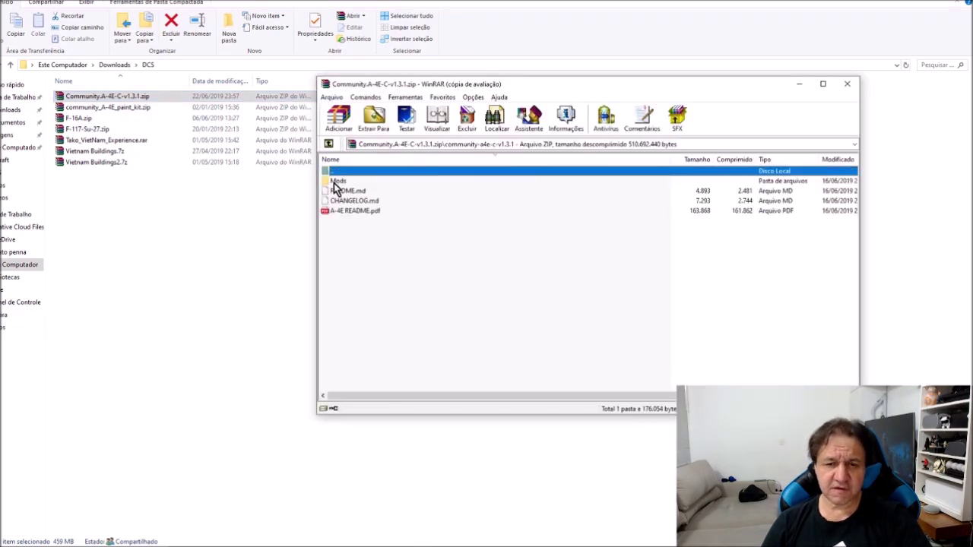
click(335, 182)
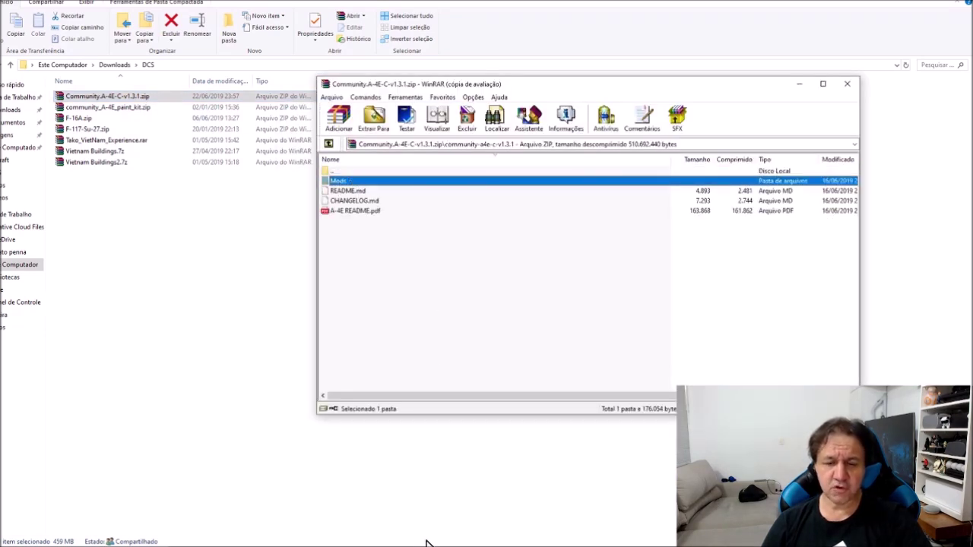
Step: Highlight the README's unzip destination instruction in the browser, then open the DCS\MODS folder under Jogos Salvos in File Explorer
click(401, 536)
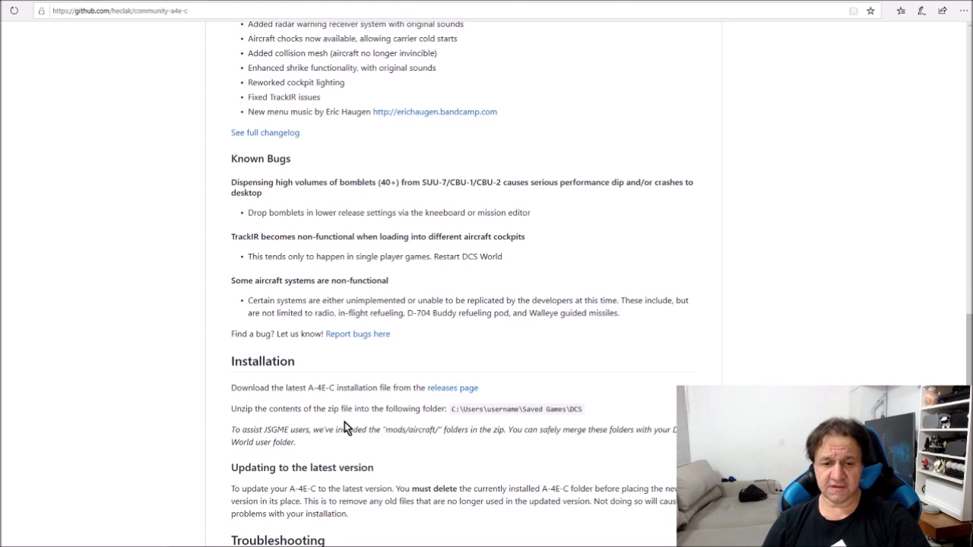
drag(221, 408, 614, 408)
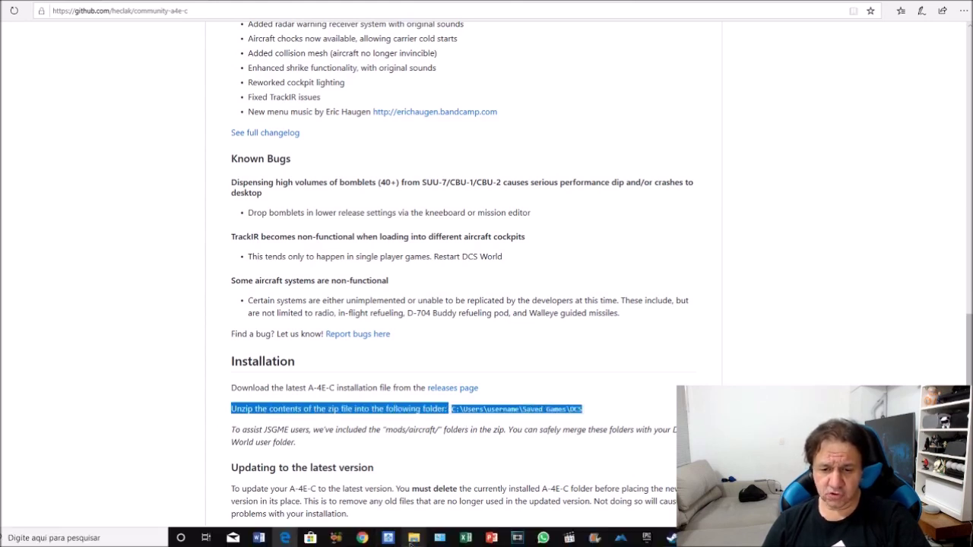
mouse_move(413, 537)
click(381, 503)
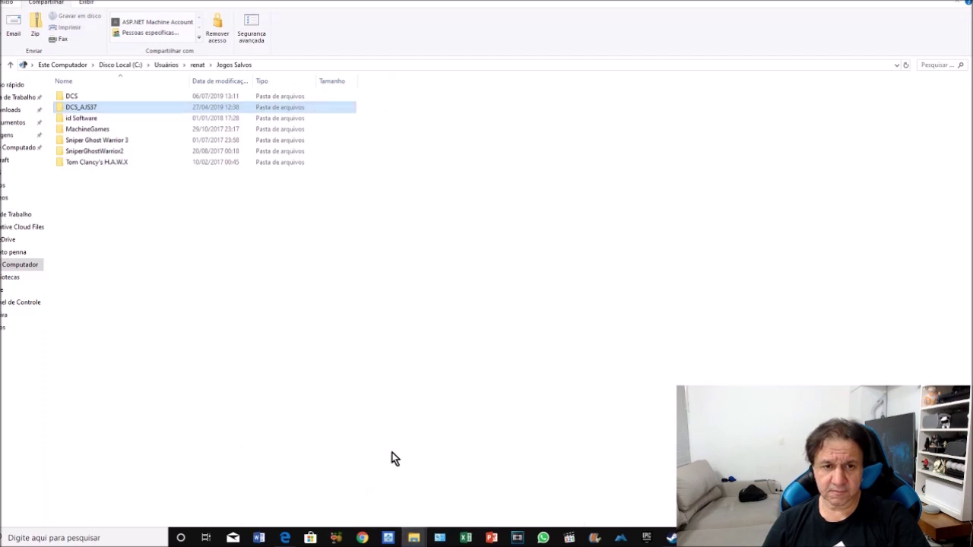
double_click(81, 98)
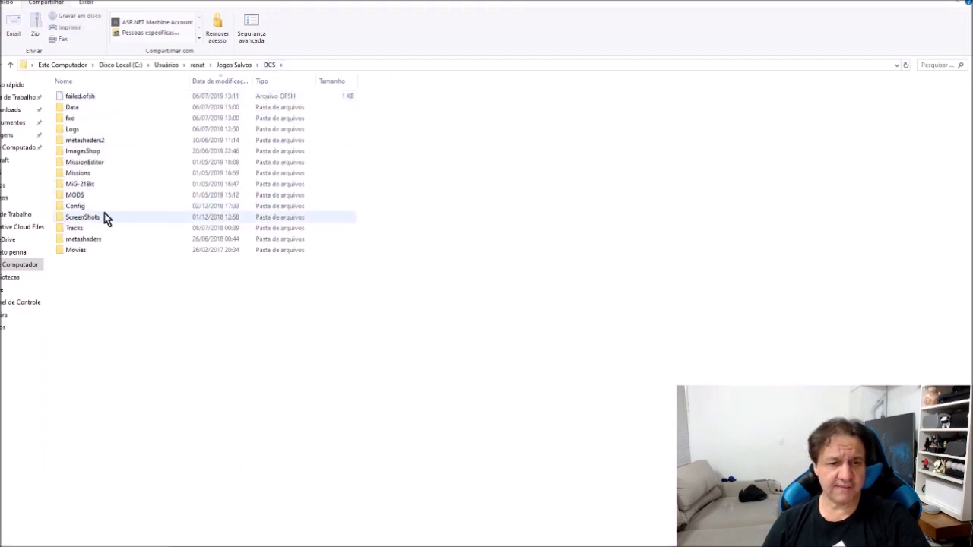
double_click(82, 196)
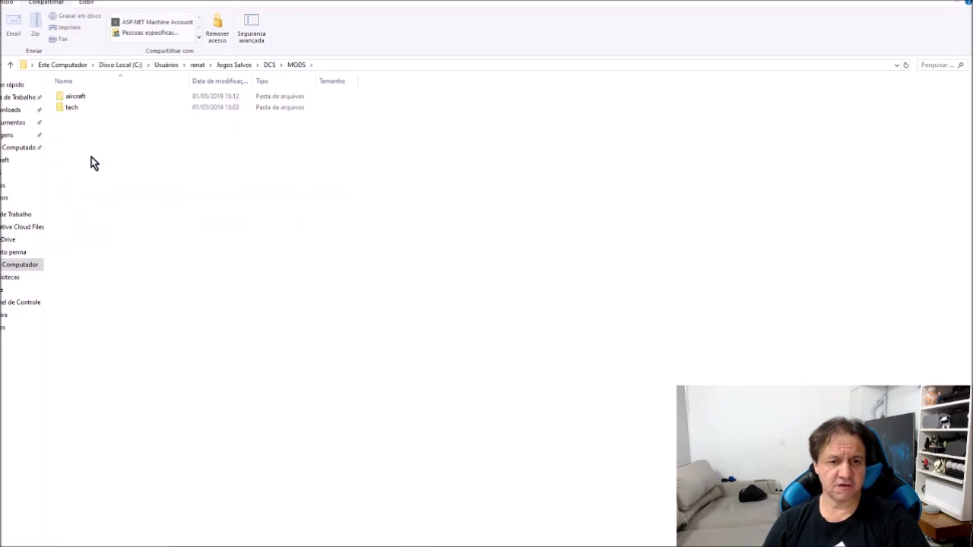
Step: Extract the aircraft folder from the archive's Mods folder into DCS\MODS, and open the aircraft folder there
mouse_move(638, 544)
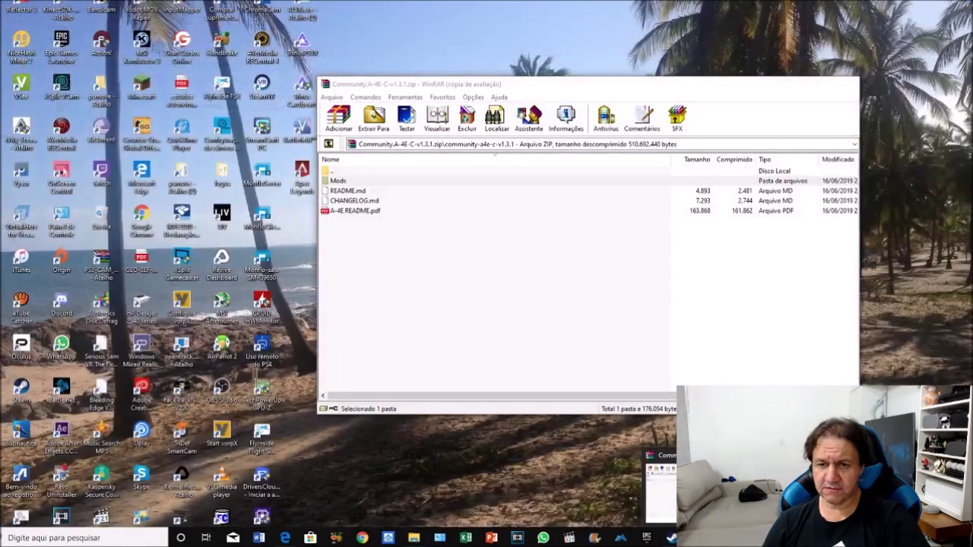
click(661, 486)
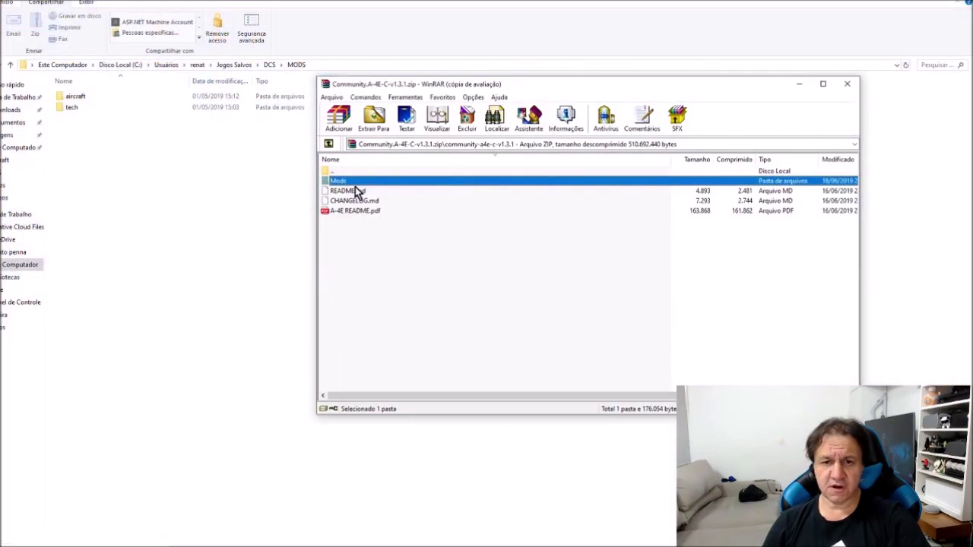
double_click(350, 182)
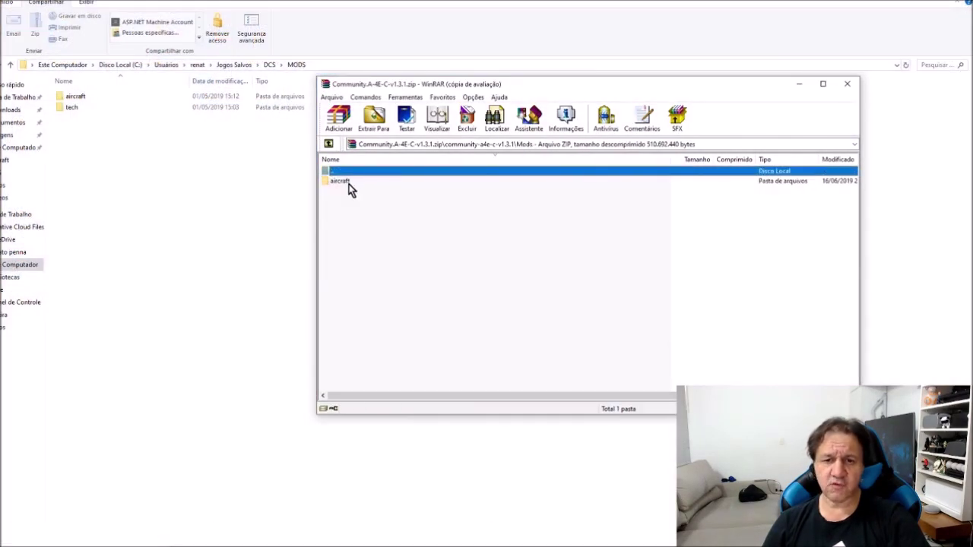
click(341, 181)
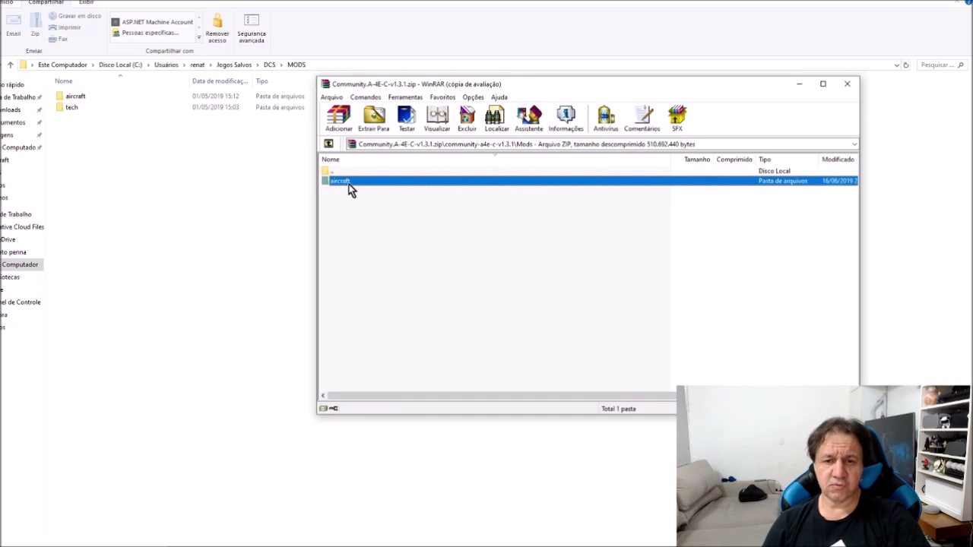
drag(350, 188, 76, 151)
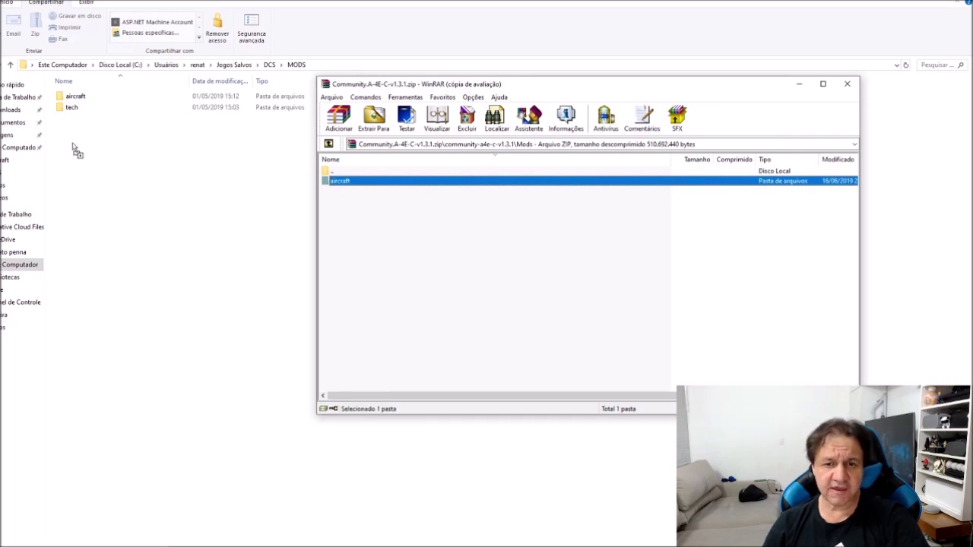
drag(76, 151, 76, 151)
double_click(90, 98)
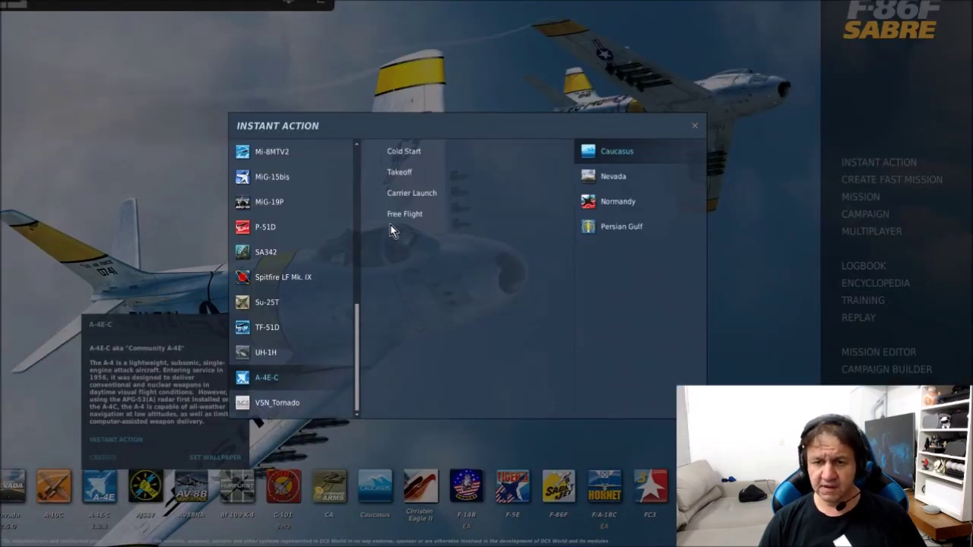
Step: Start the A-4E-C Carrier Launch instant action in DCS World, view the aircraft on deck from outside, and return to the cockpit
click(422, 194)
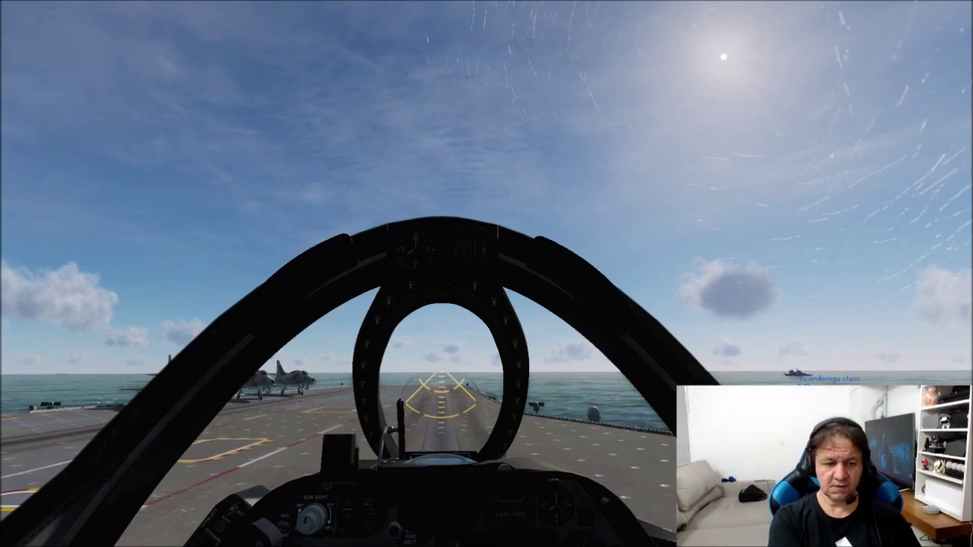
key(F2)
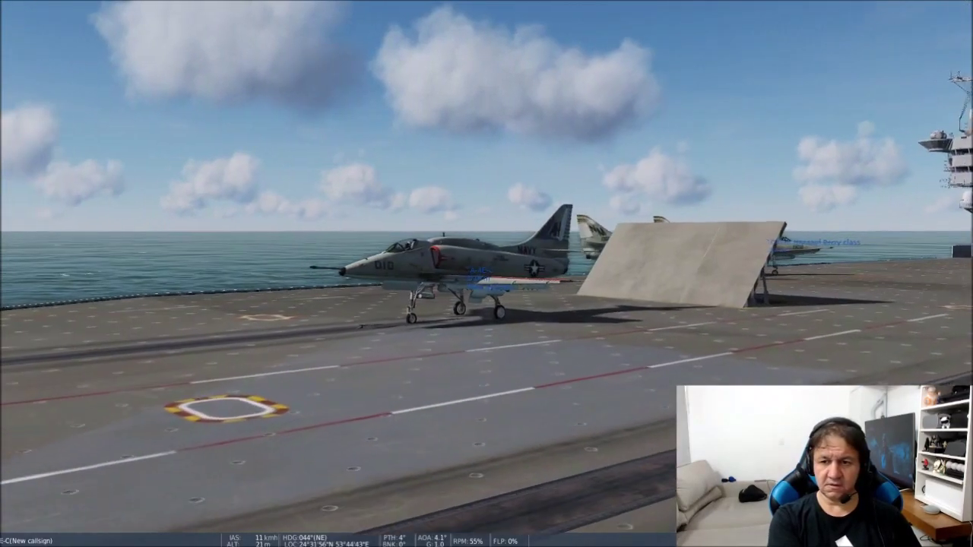
key(F10)
key(F1)
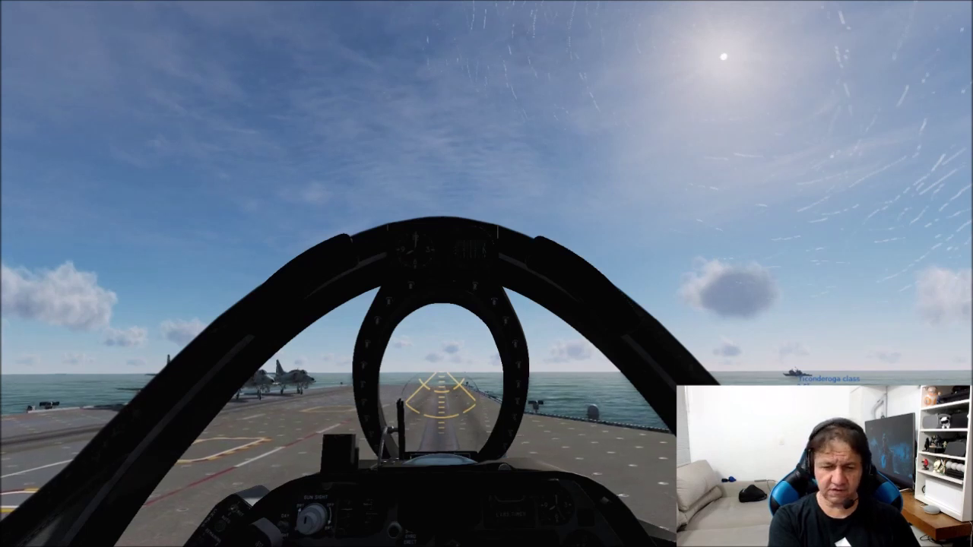
Step: Center the cockpit view, look at the airborne A-4E-C from outside, and return to the cockpit
key(KP_5)
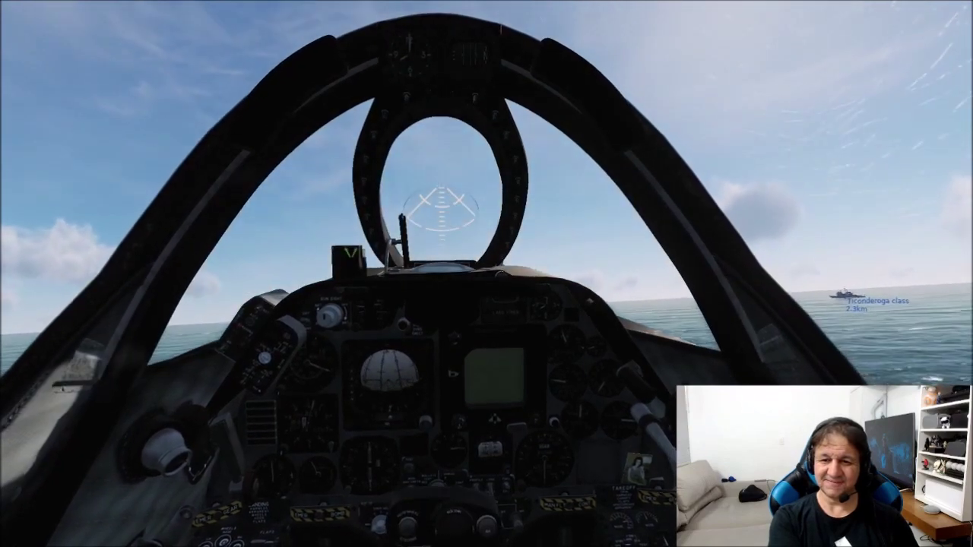
key(F2)
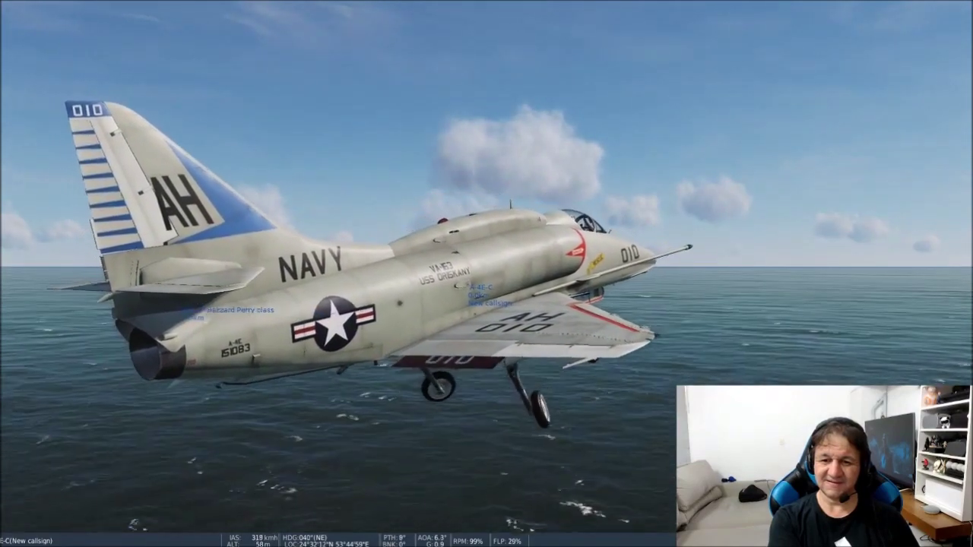
key(F1)
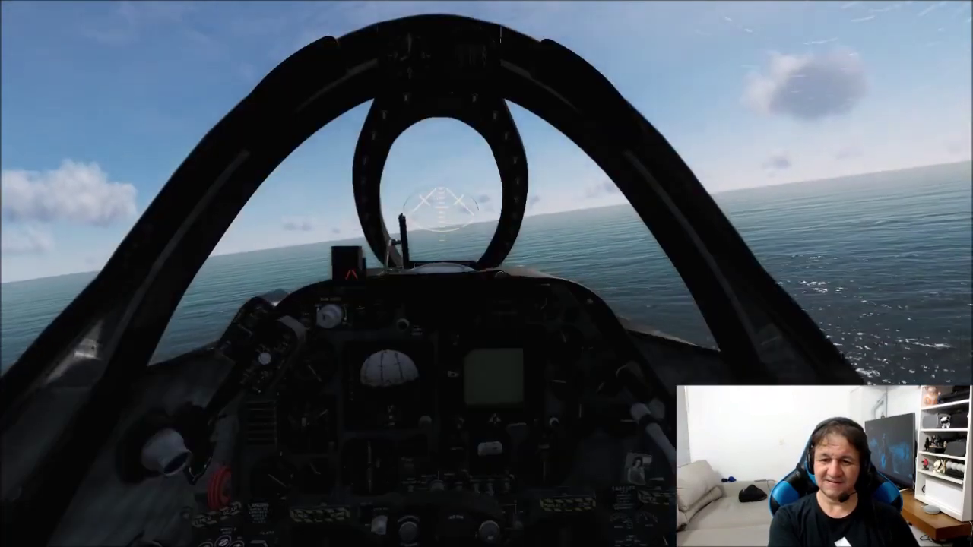